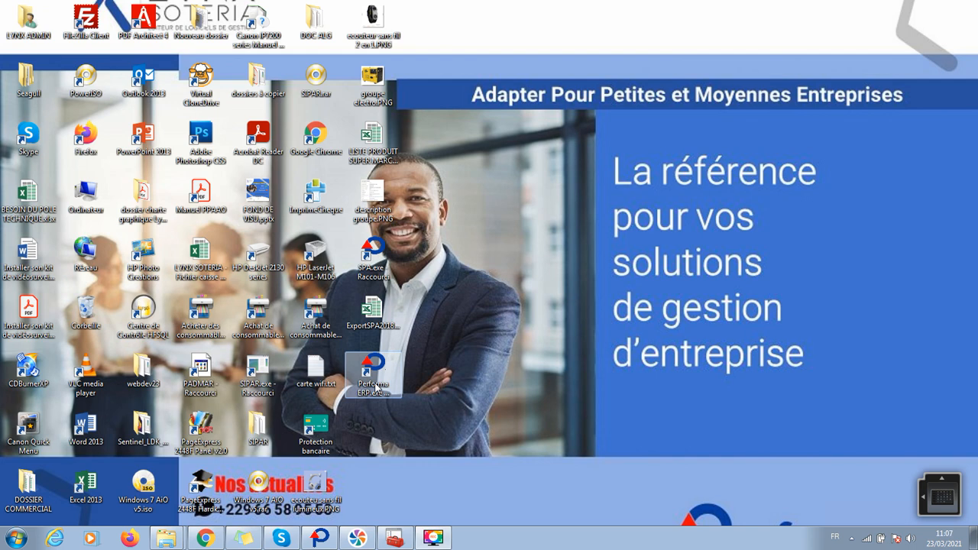
- Launch Performa ERP from the 'Performa ERP.exe - Raccourci' desktop shortcut
double_click(375, 388)
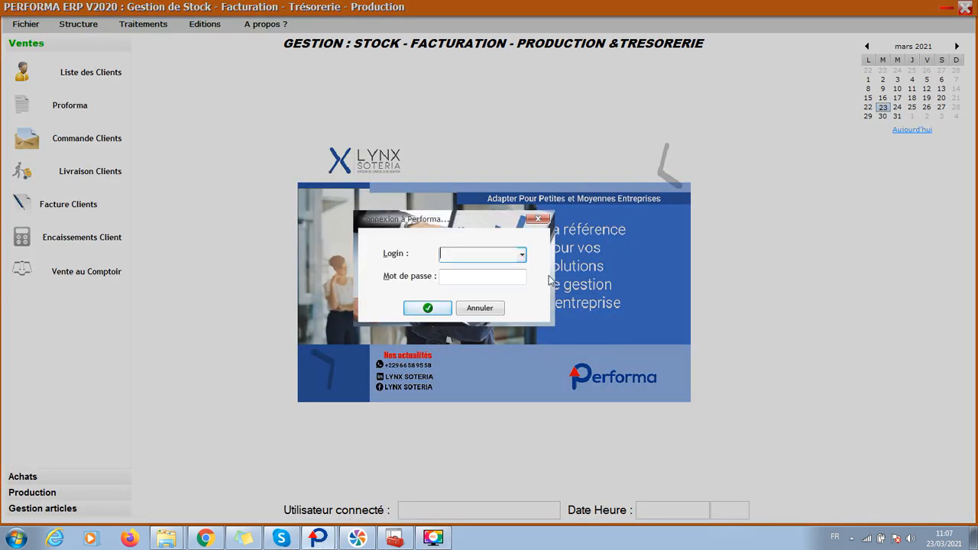
- Log in to Performa ERP as the System user and bring up the Fichier menu
click(522, 255)
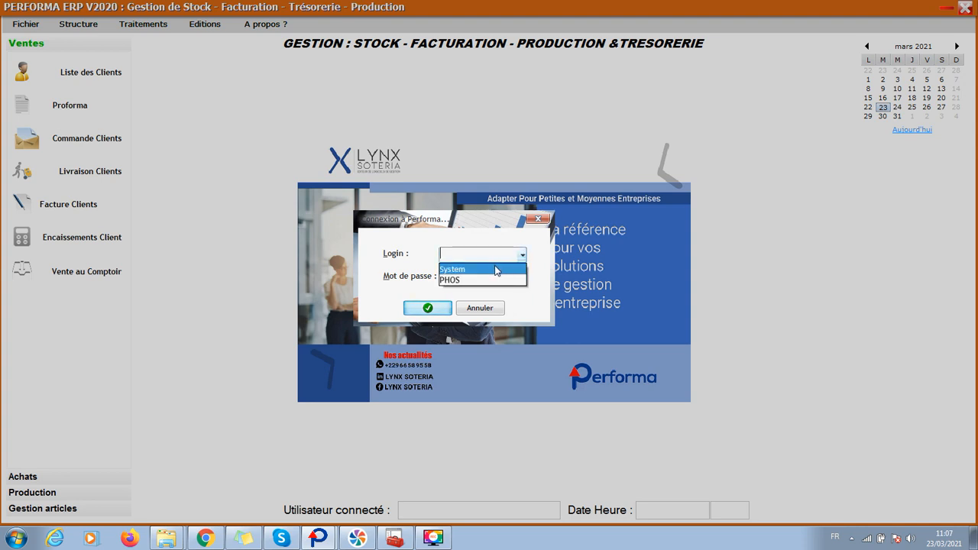
click(495, 269)
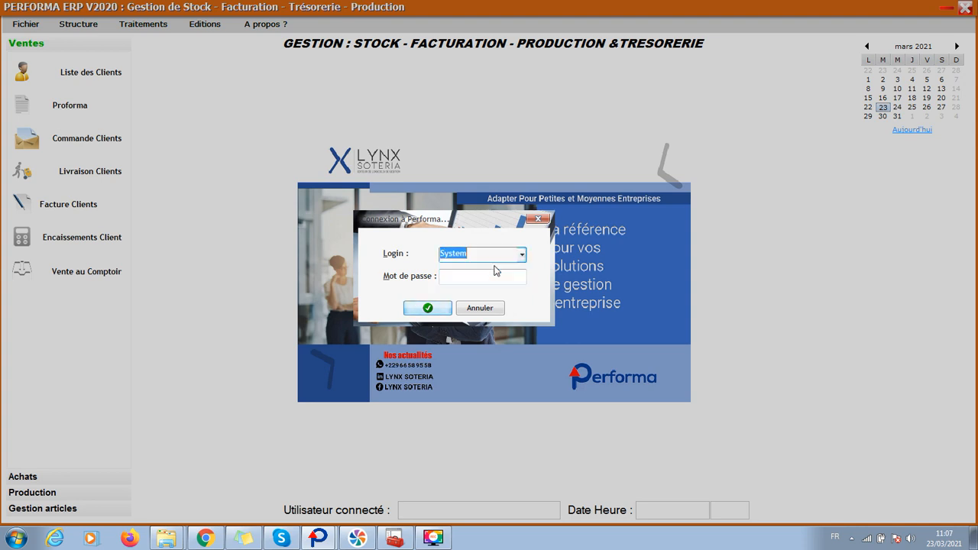
click(429, 309)
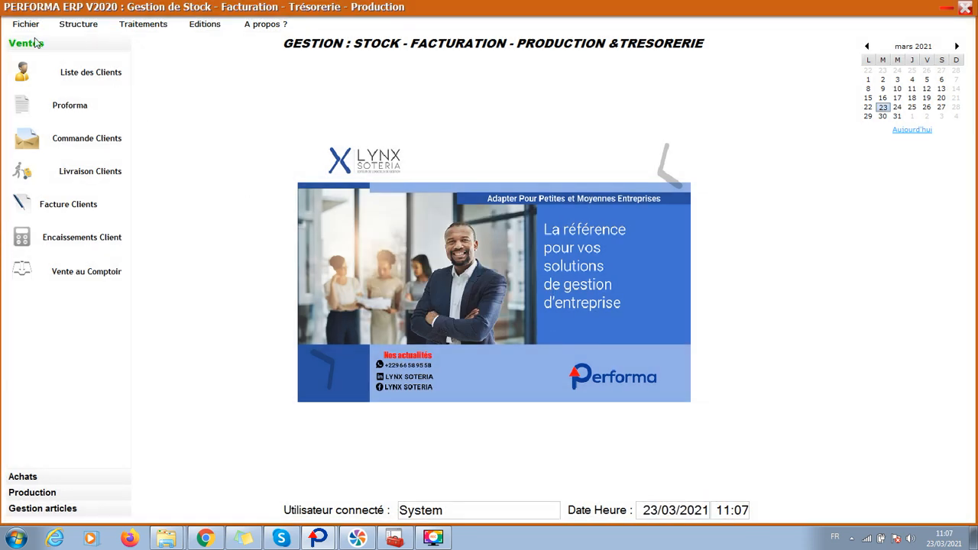
click(25, 24)
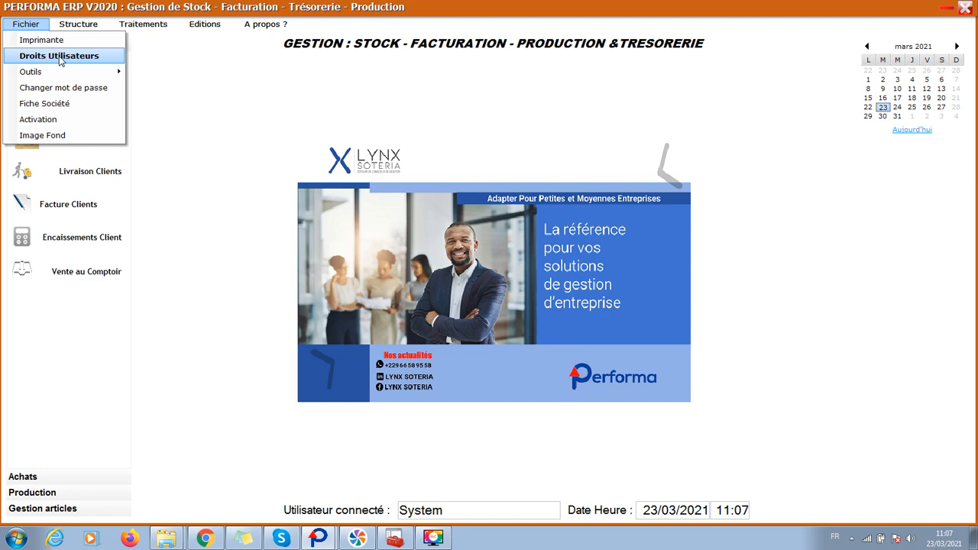
- From Droits Utilisateurs, open the user list and start a blank Fiche Utilisateur
click(59, 58)
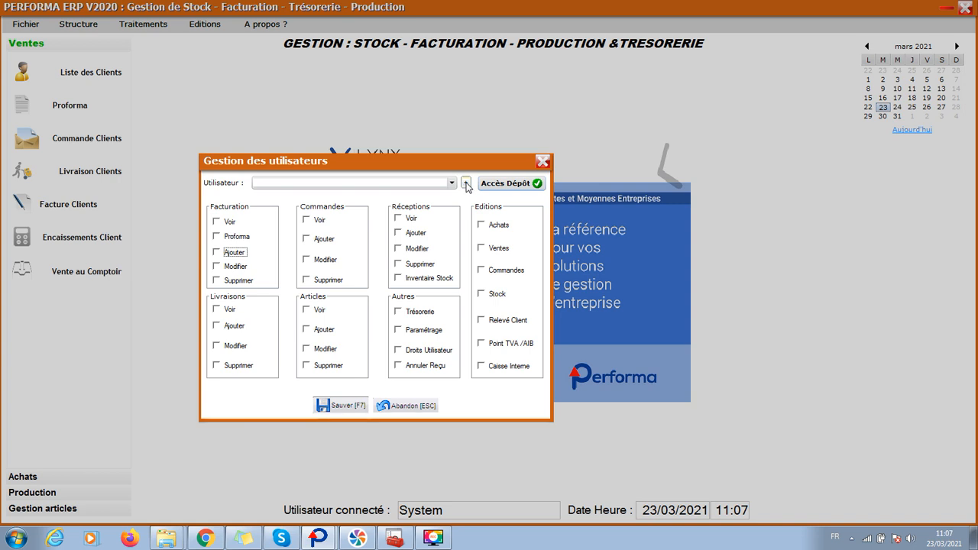
click(466, 182)
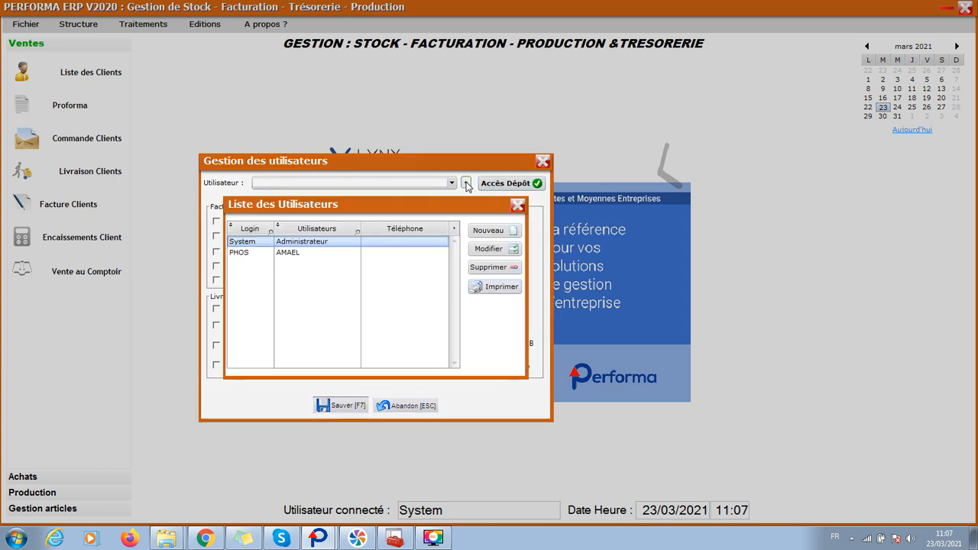
click(487, 231)
click(339, 232)
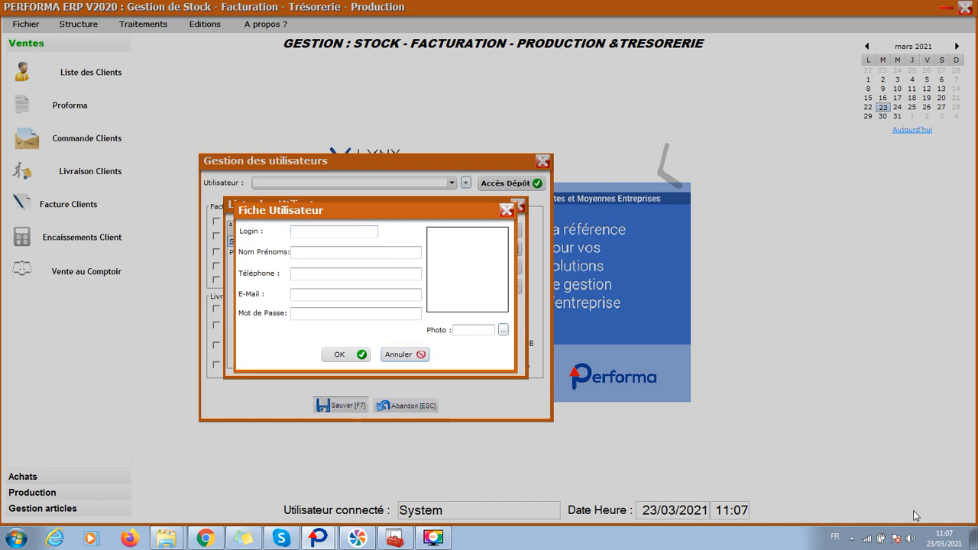
- Enter the new user's login and full name in Fiche Utilisateur
click(335, 233)
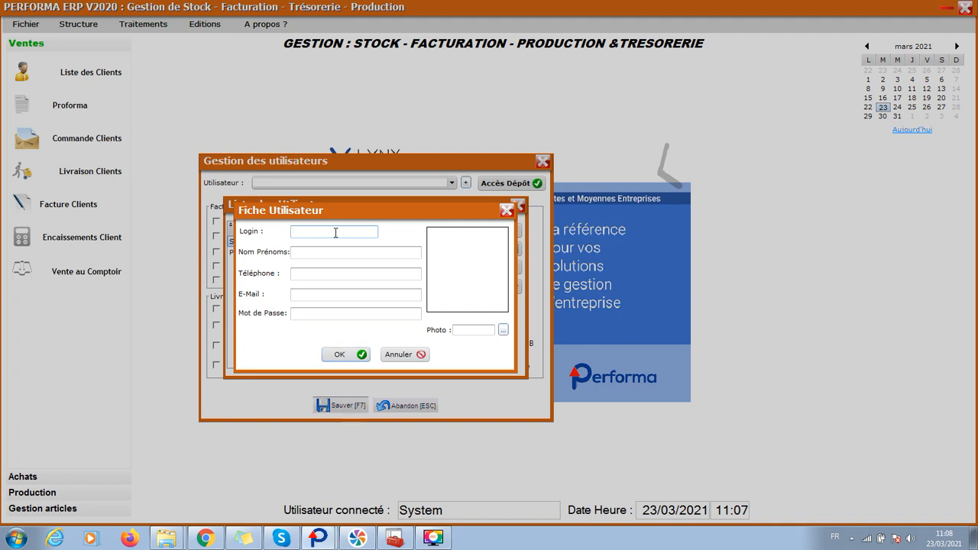
text(DG)
click(317, 256)
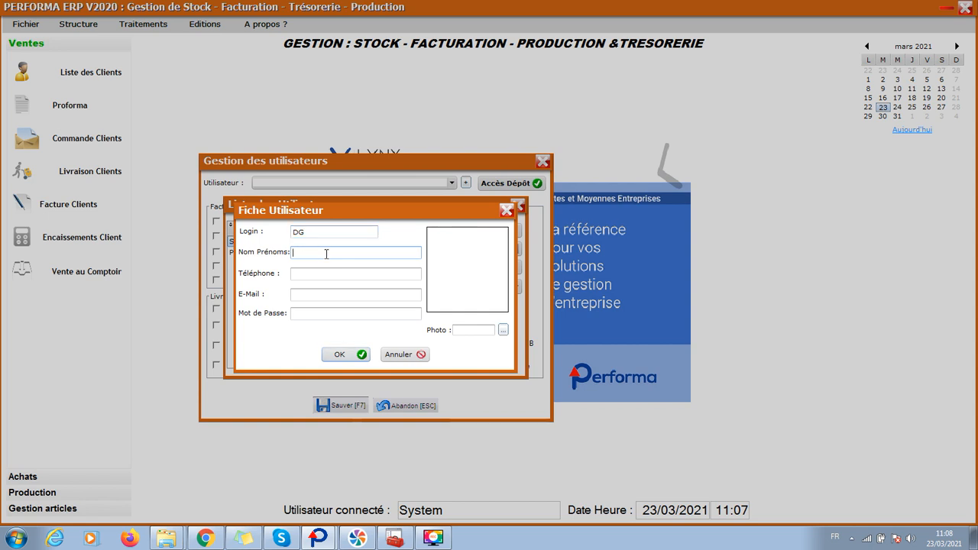
text(D)
key(BackSpace)
- Set the new user's password, save the record and close the user list
click(329, 272)
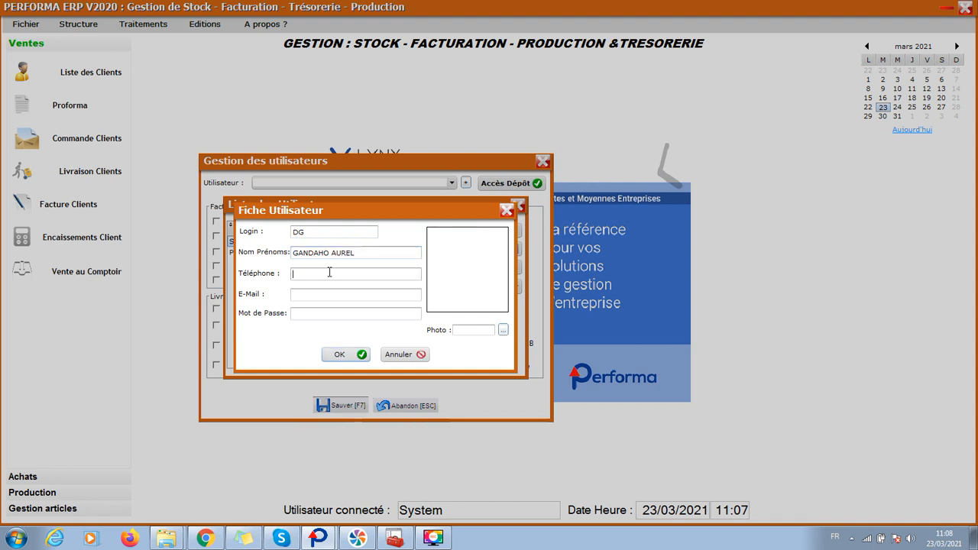
click(331, 278)
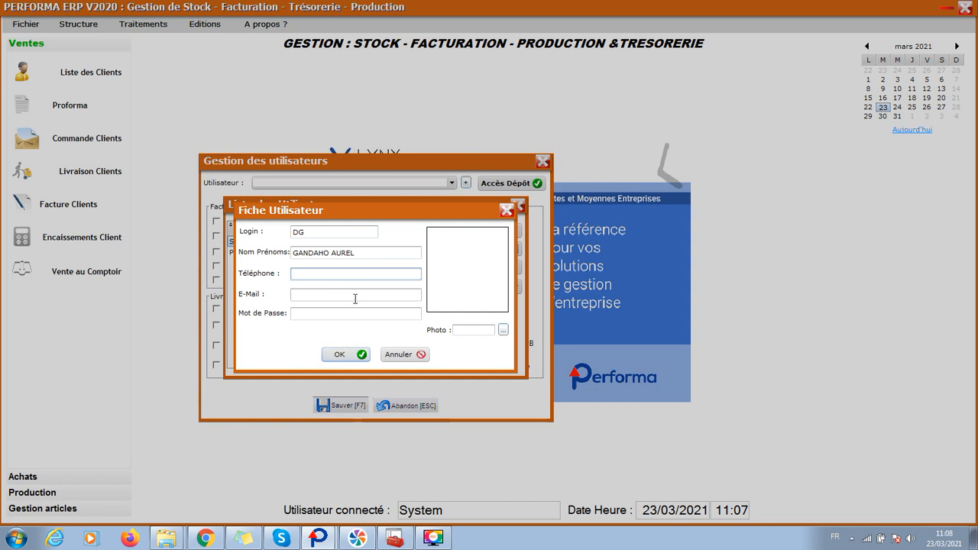
click(348, 315)
text(••••)
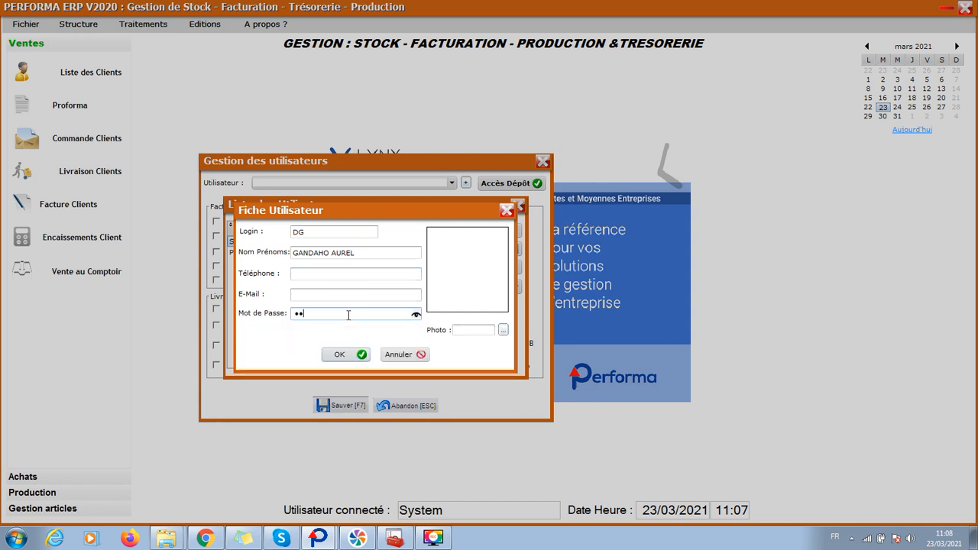
click(340, 356)
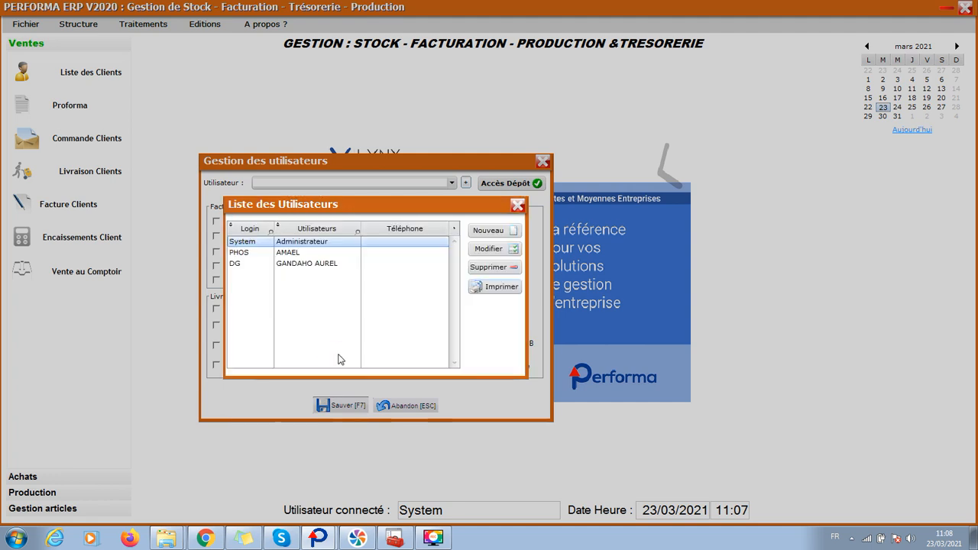
click(518, 205)
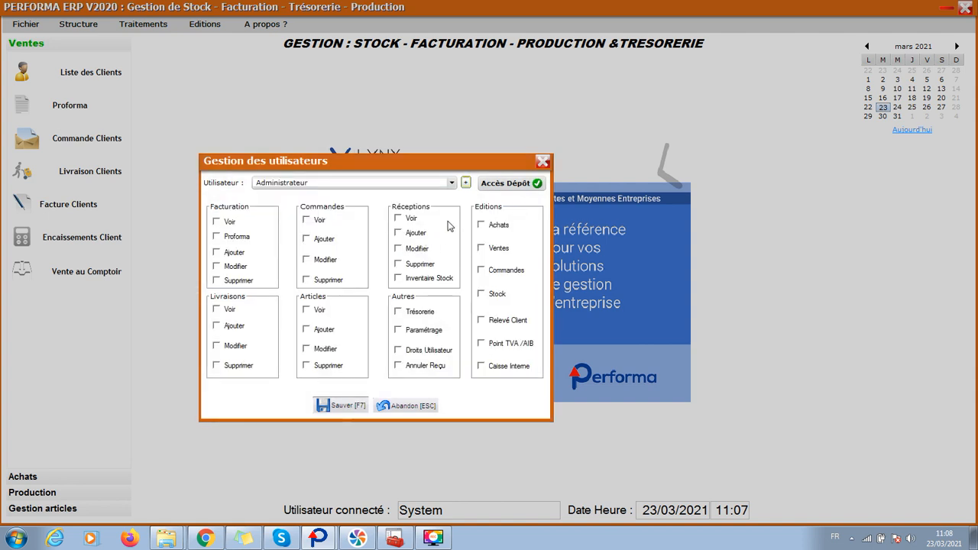
- Reopen the user list, discard an empty new record, then open Accès Dépôt
click(465, 183)
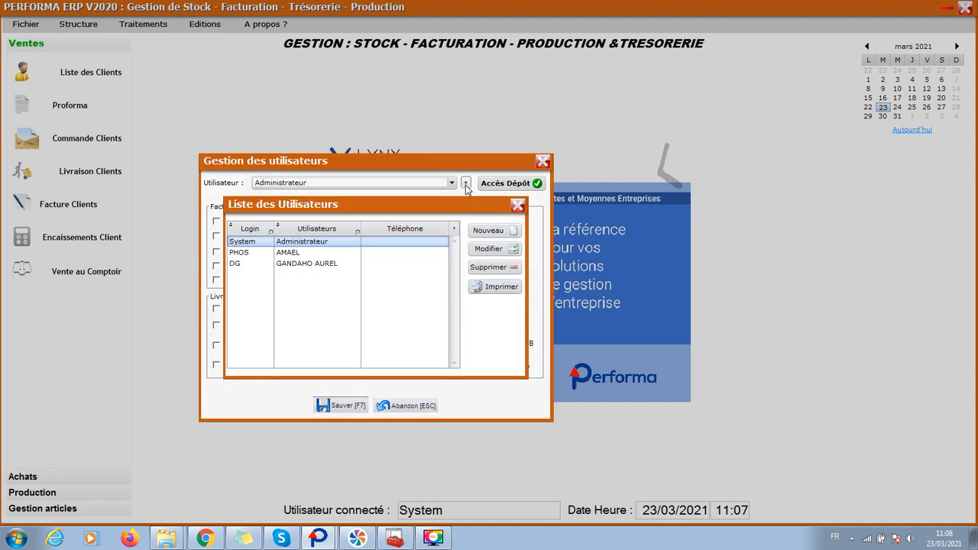
click(487, 230)
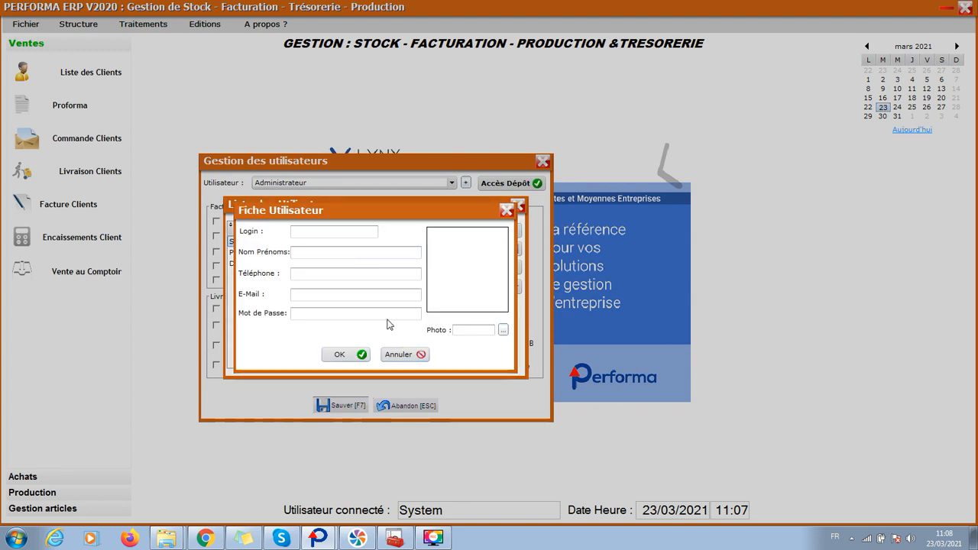
click(507, 210)
click(517, 205)
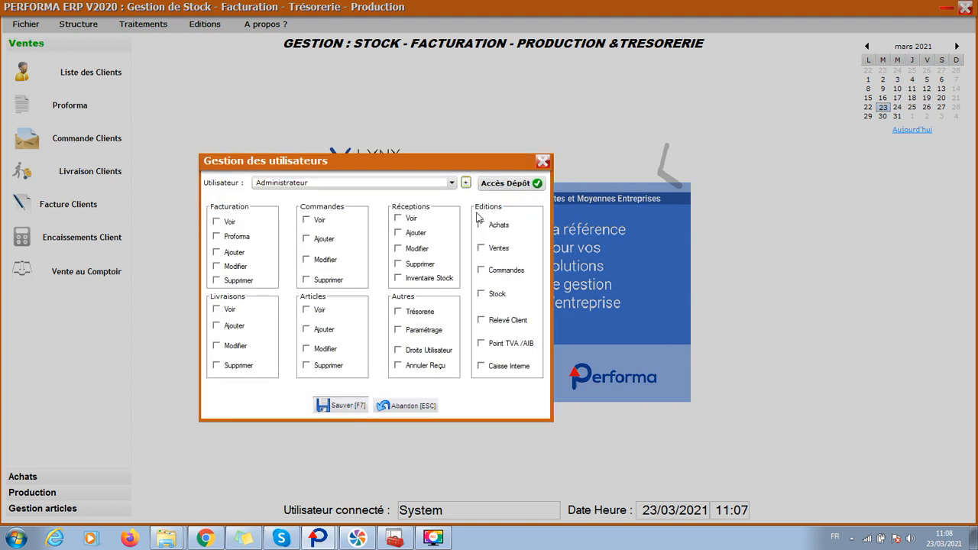
click(519, 185)
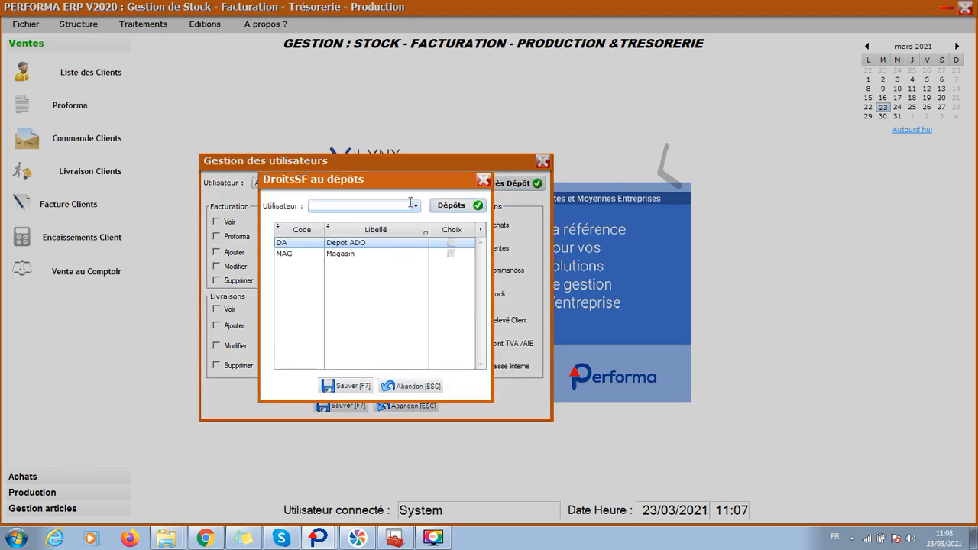
- Create stock depot code GM named GRAND MAGASIN and close the depot list
click(453, 206)
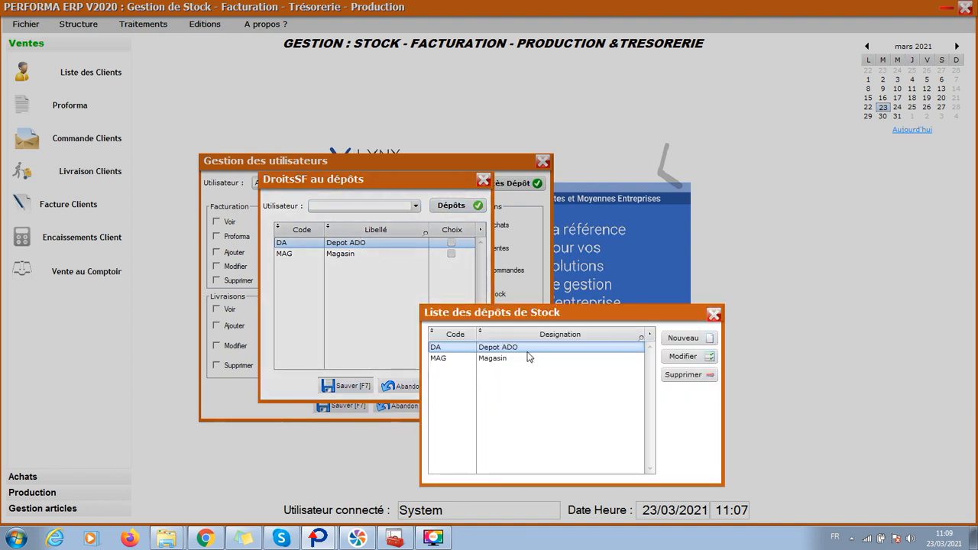
click(685, 337)
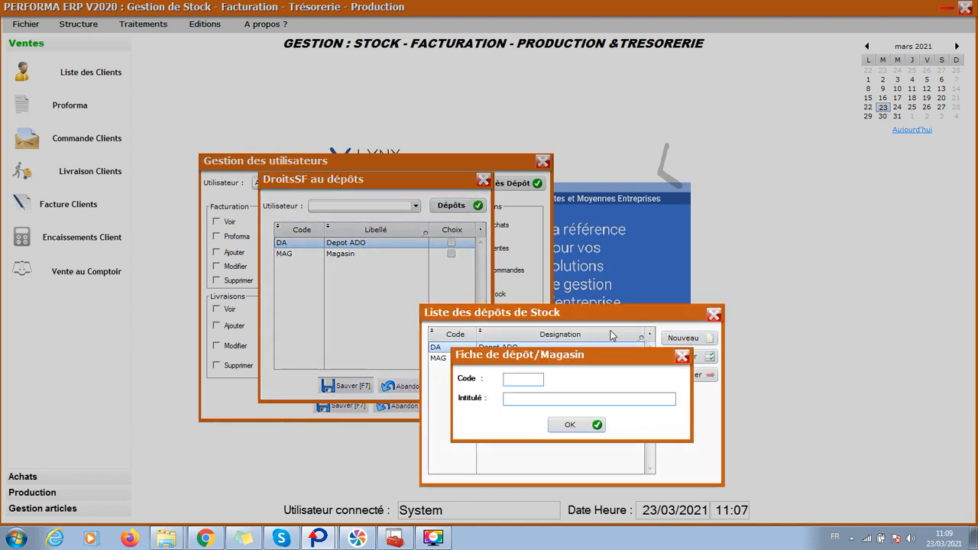
click(515, 380)
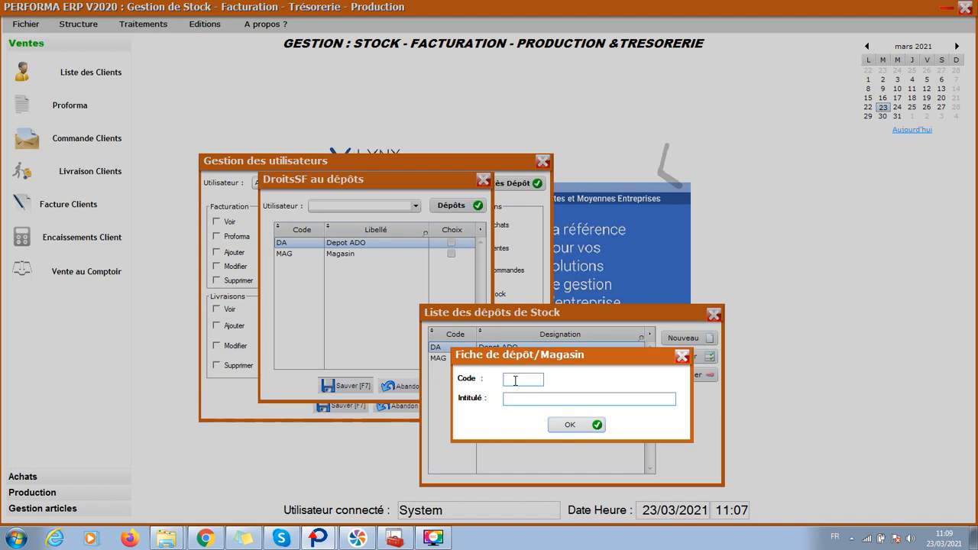
text(B)
key(BackSpace)
text(M)
click(509, 398)
text(GRAND MAGASIN)
click(580, 424)
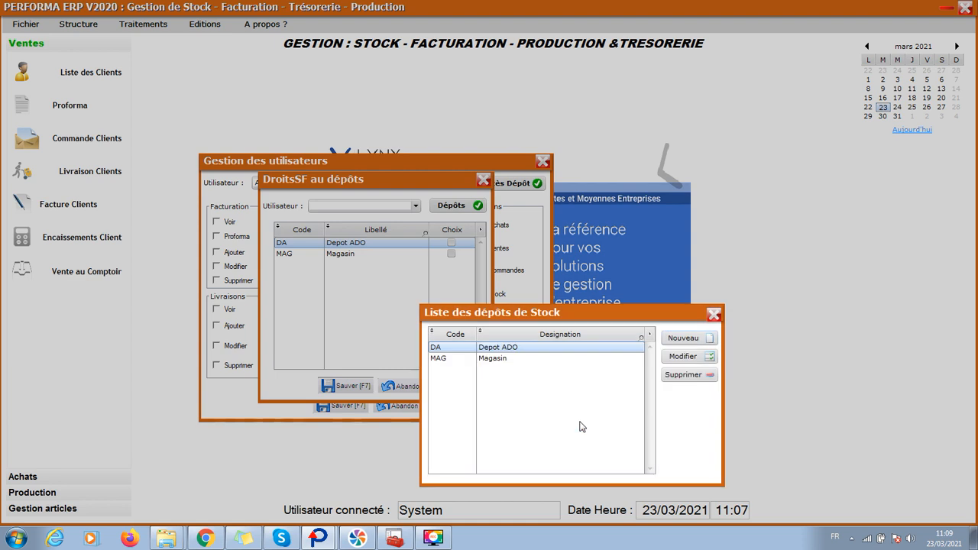
click(713, 316)
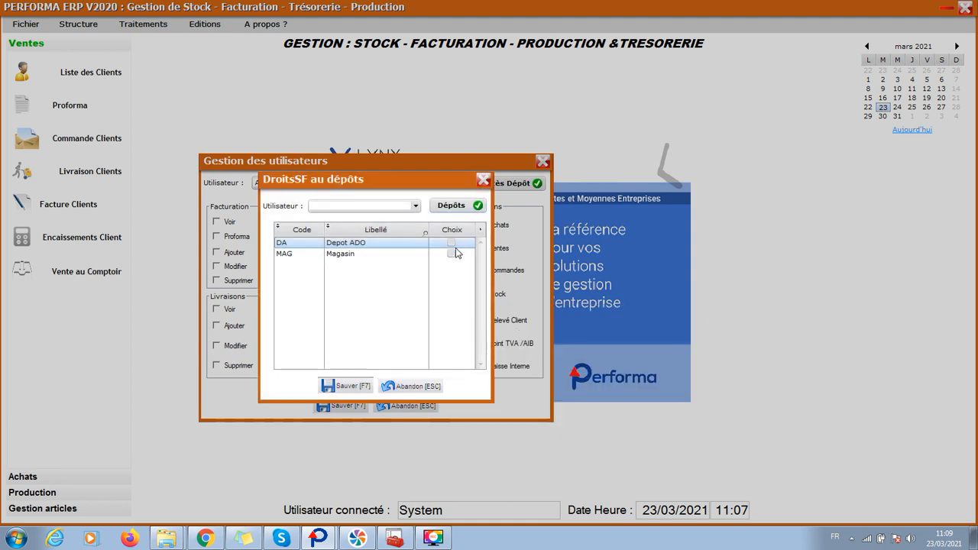
- Pick the new user in the depot rights window, then close it
click(417, 208)
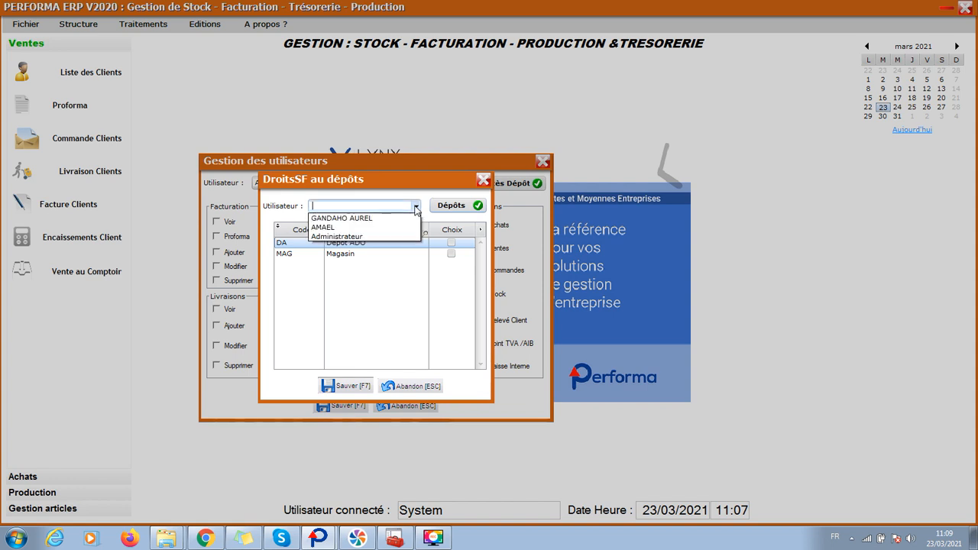
click(378, 219)
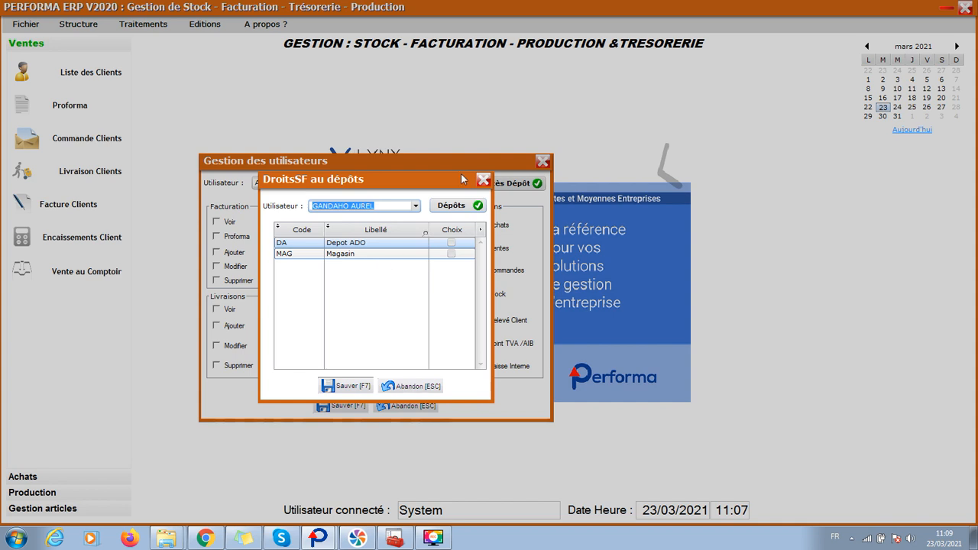
click(484, 181)
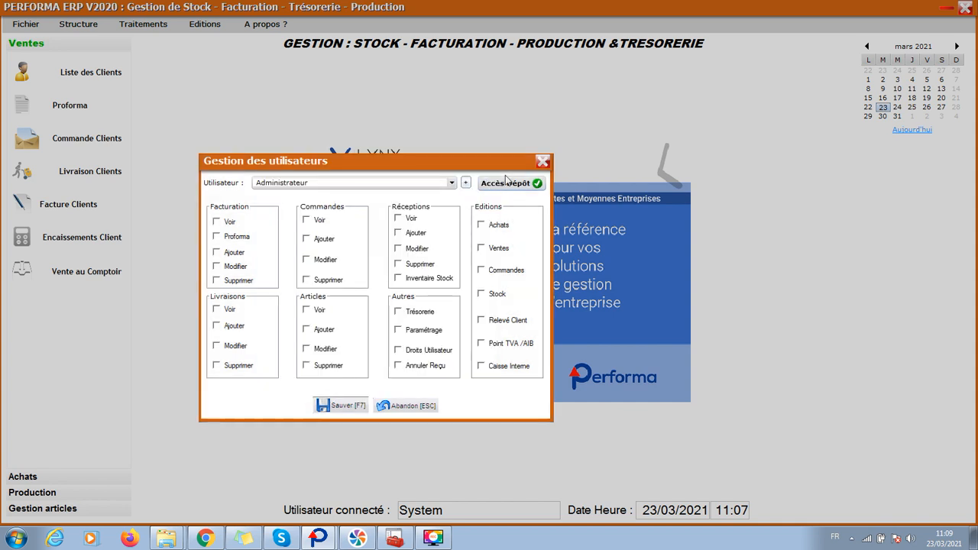
- Grant the new user access to the GM GRAND MAGASIN depot and save
click(508, 184)
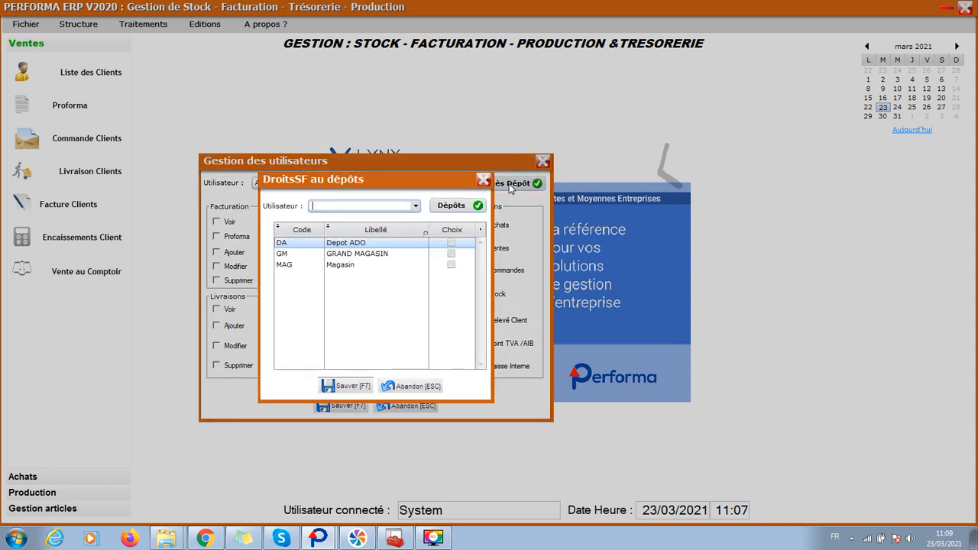
click(416, 208)
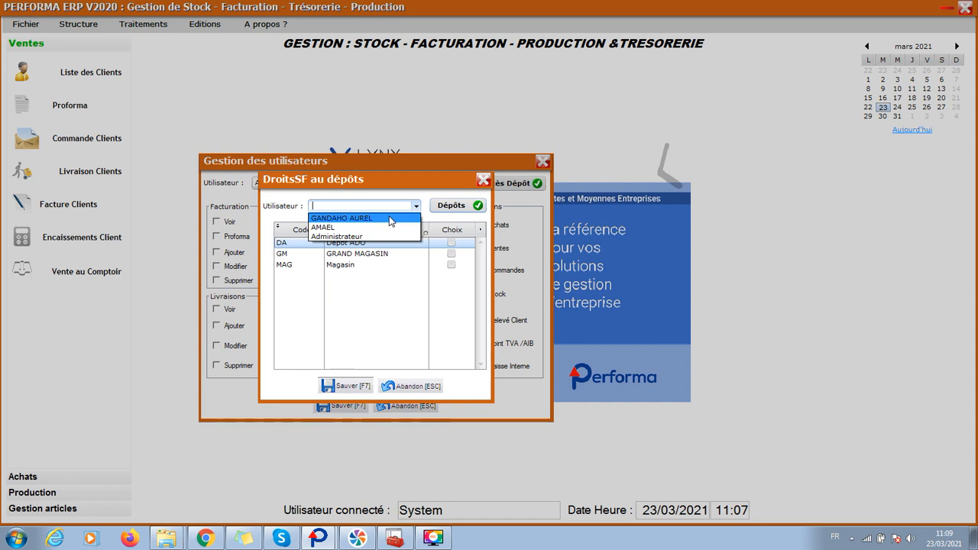
click(390, 220)
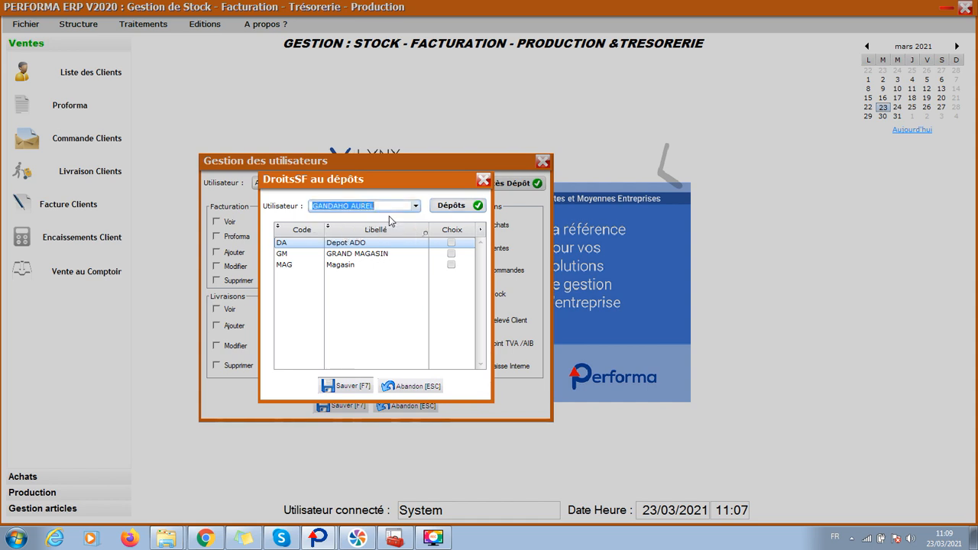
click(451, 254)
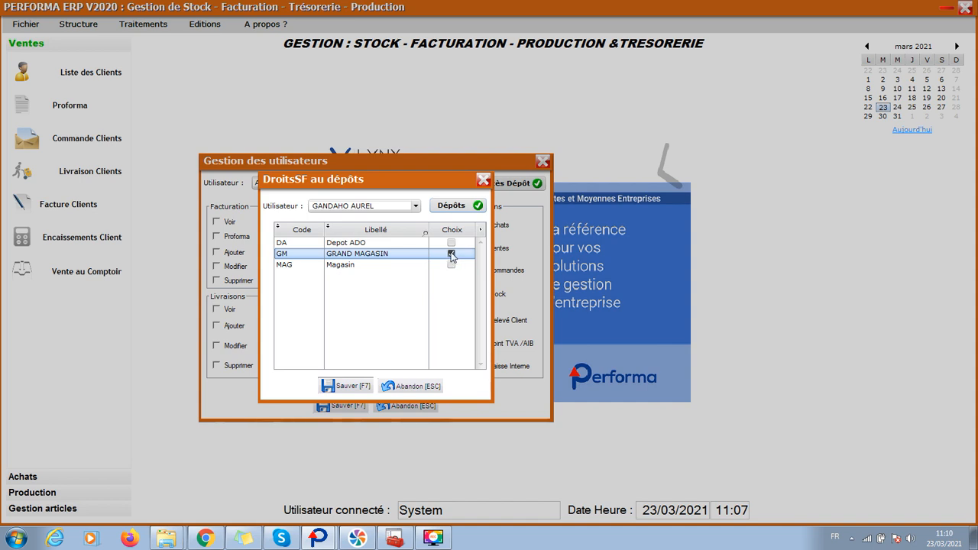
click(352, 388)
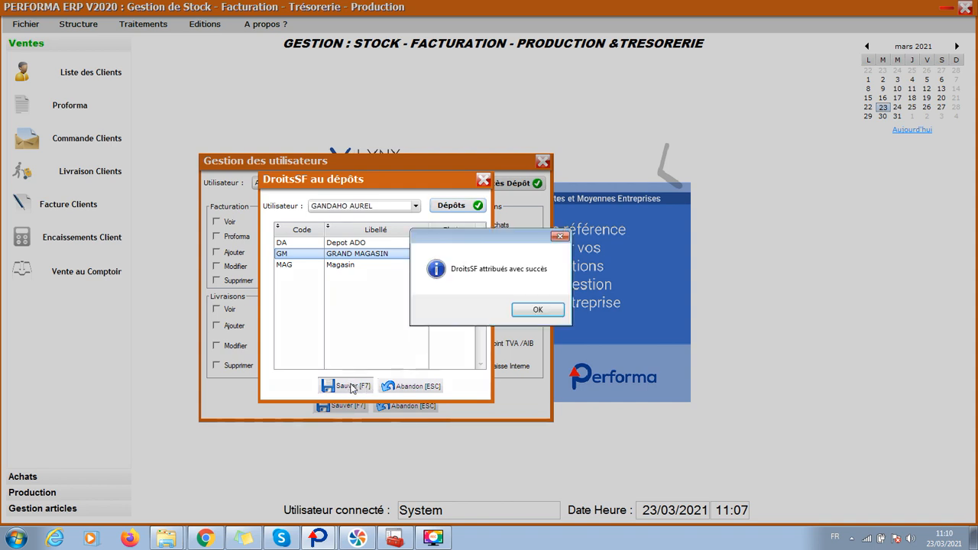
click(538, 310)
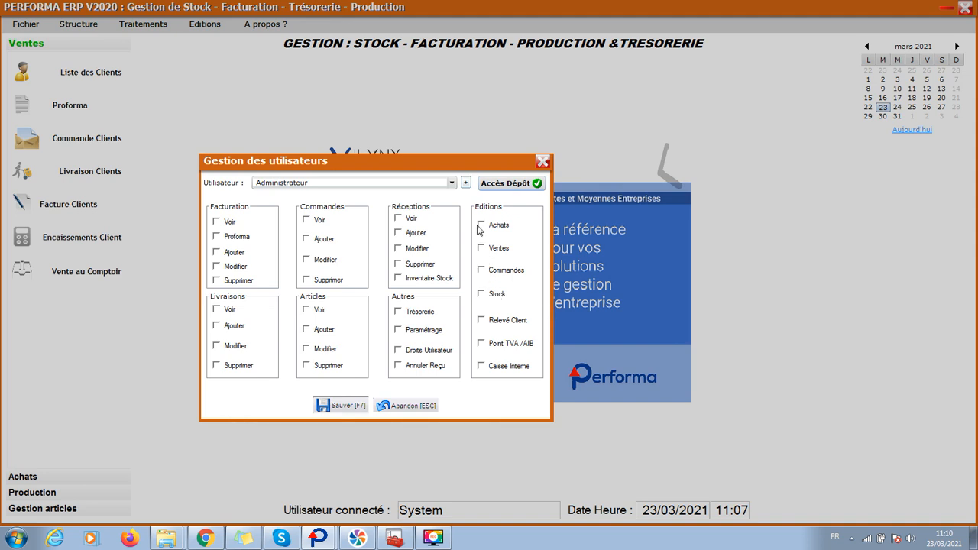
- Select the new user, leave every module permission ticked, and save the rights
click(452, 184)
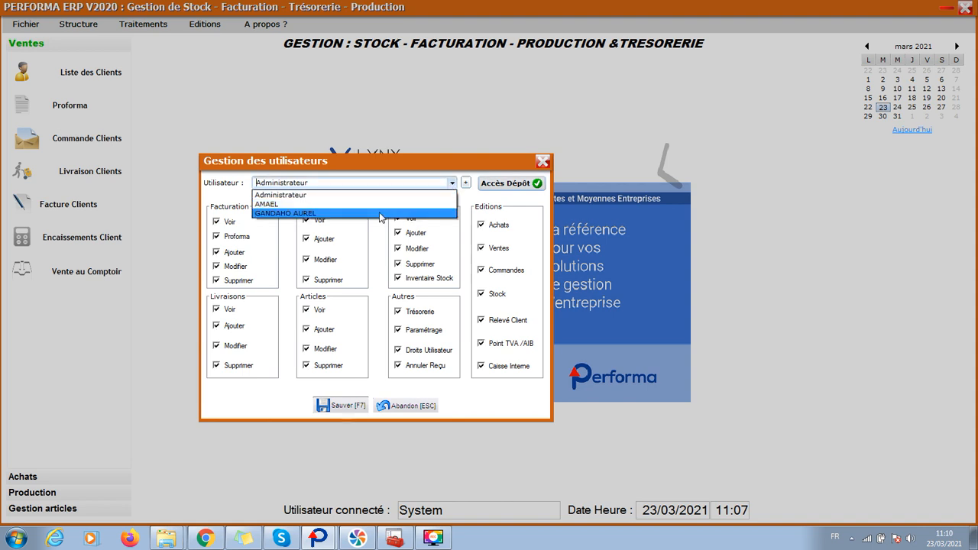
click(380, 214)
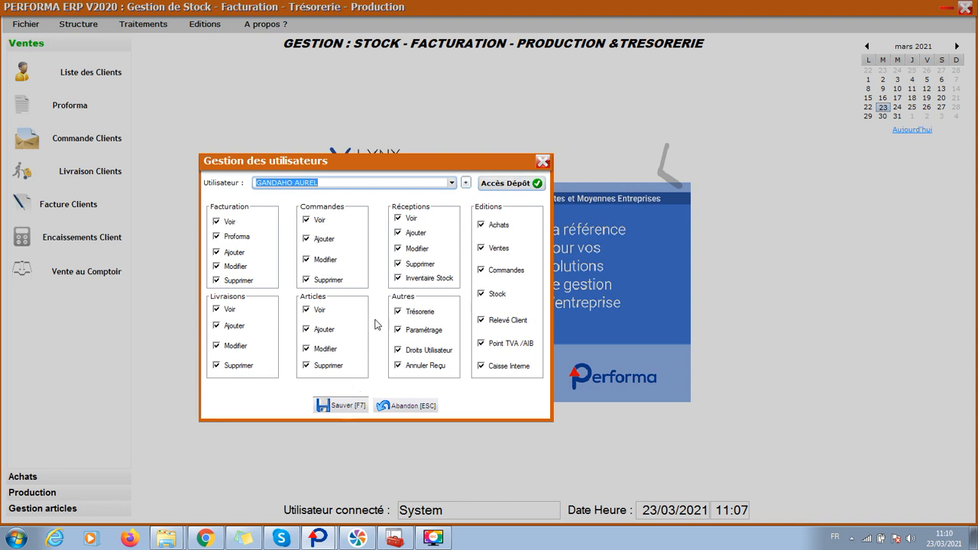
click(319, 367)
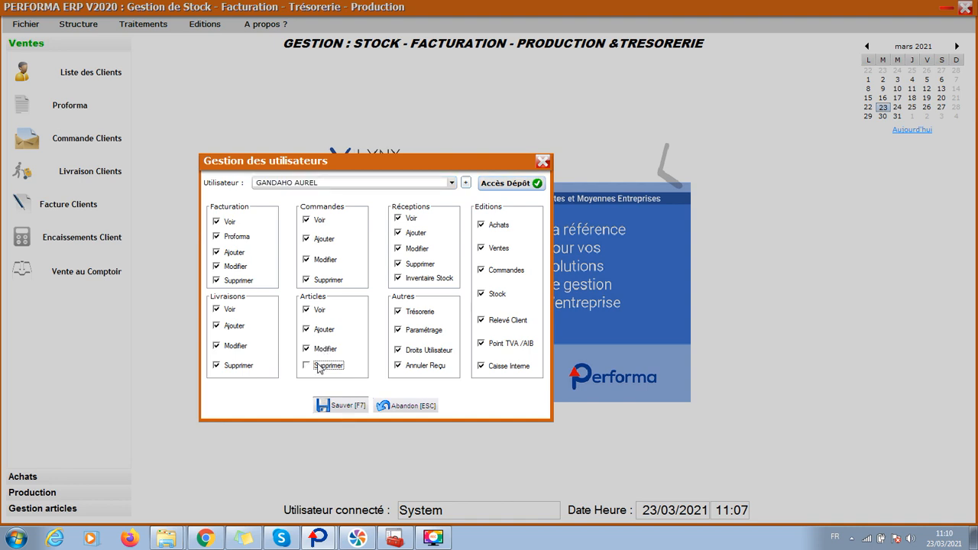
click(231, 283)
click(424, 280)
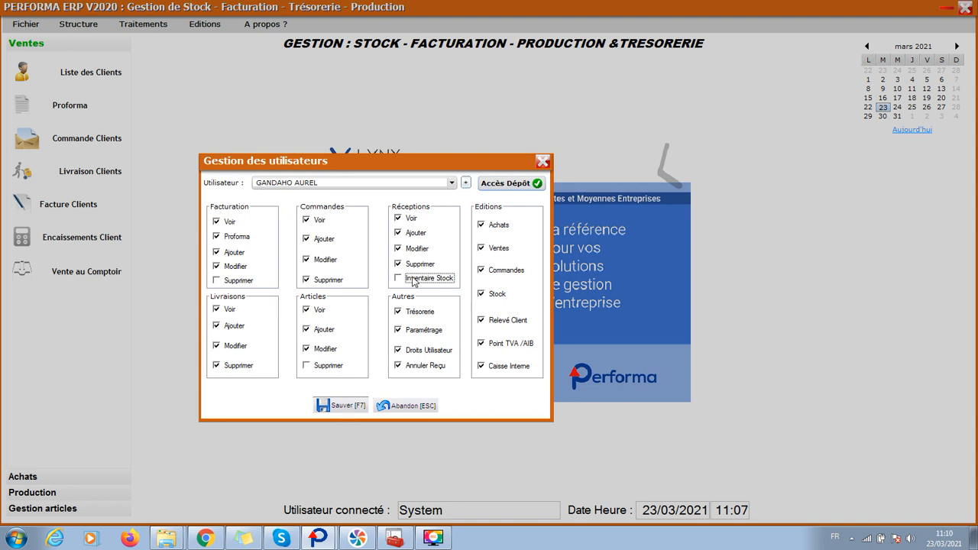
click(248, 284)
click(338, 368)
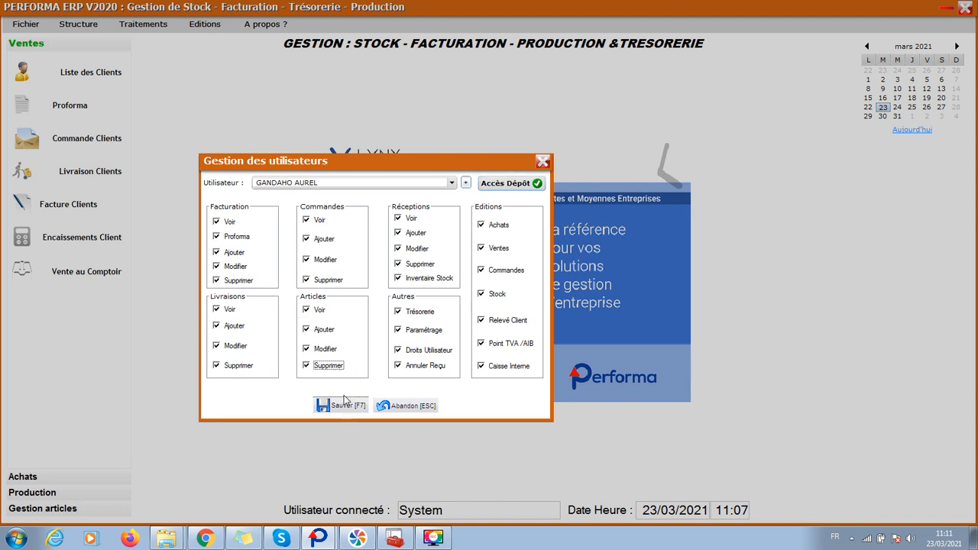
click(348, 407)
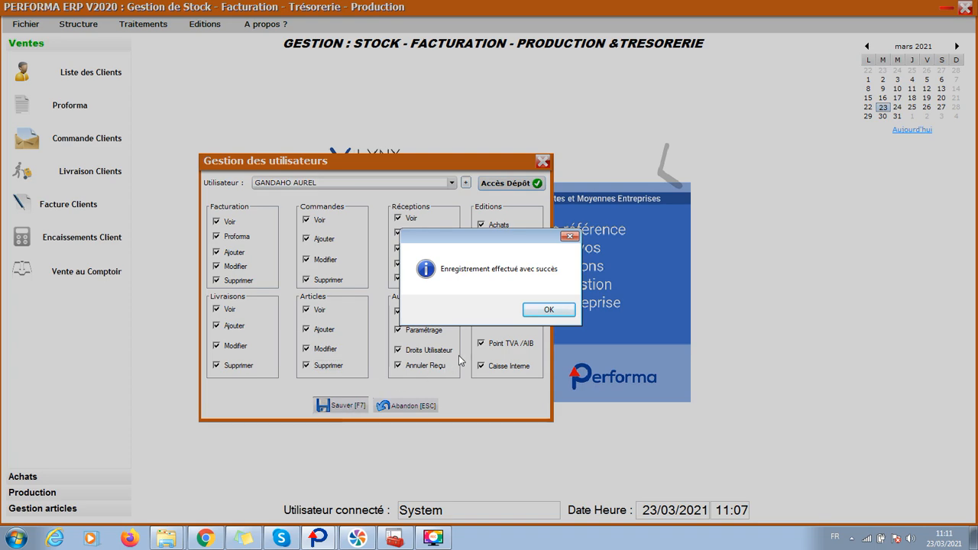
click(550, 310)
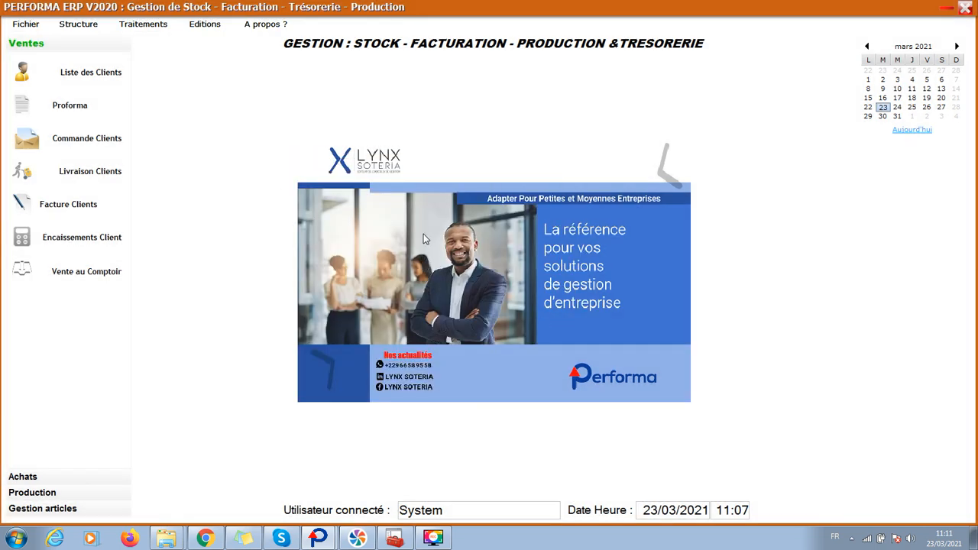
- Quit Performa ERP, confirming with Oui, and relaunch it from the desktop
click(966, 9)
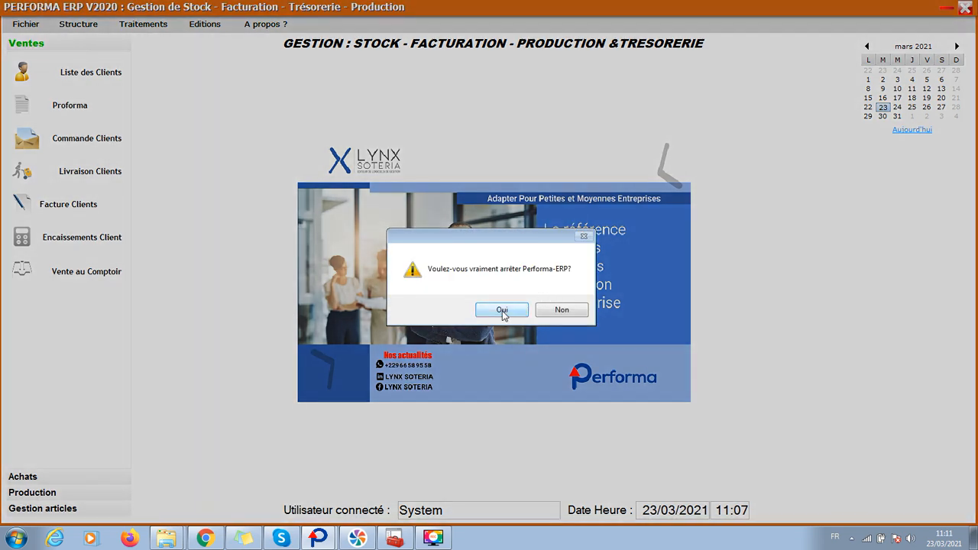
click(502, 310)
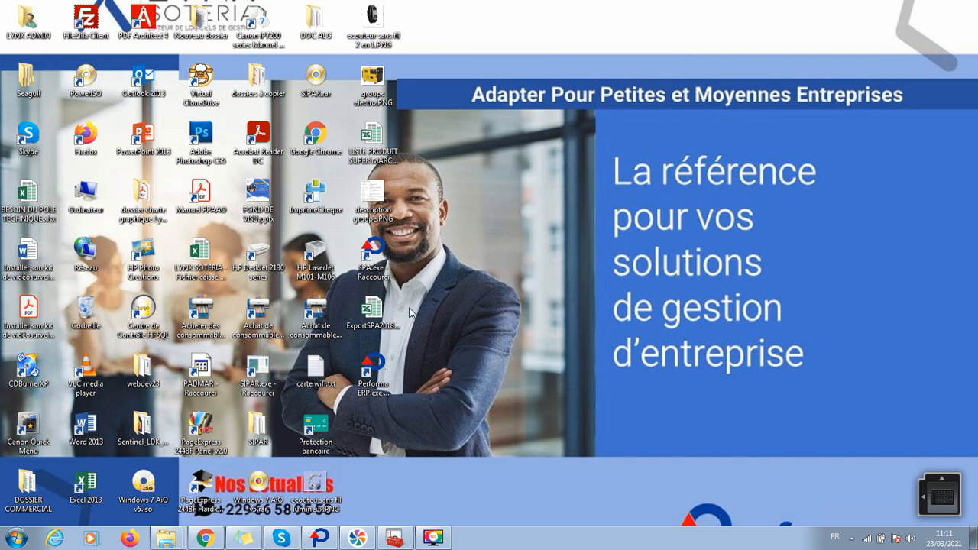
double_click(372, 382)
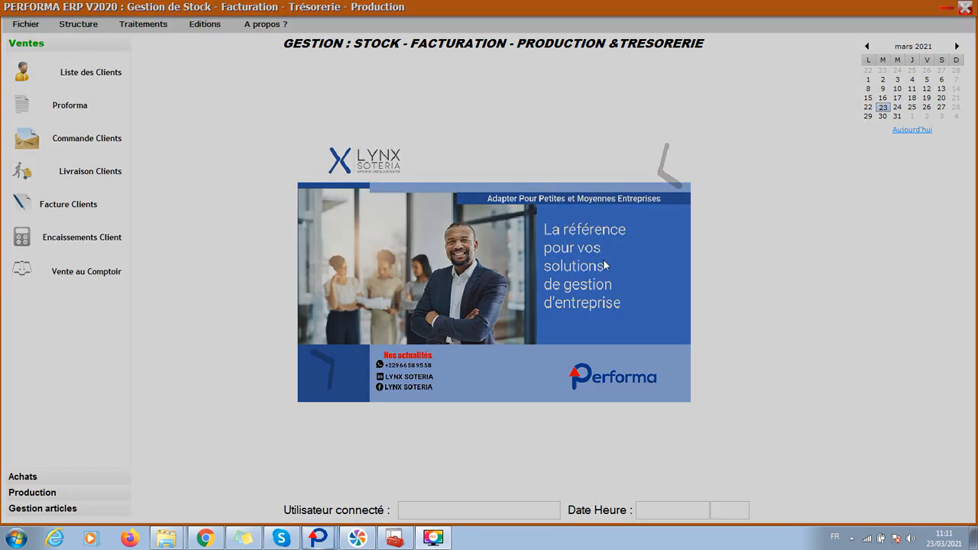
- Choose login DG in the connection dialog and enter its password
click(522, 254)
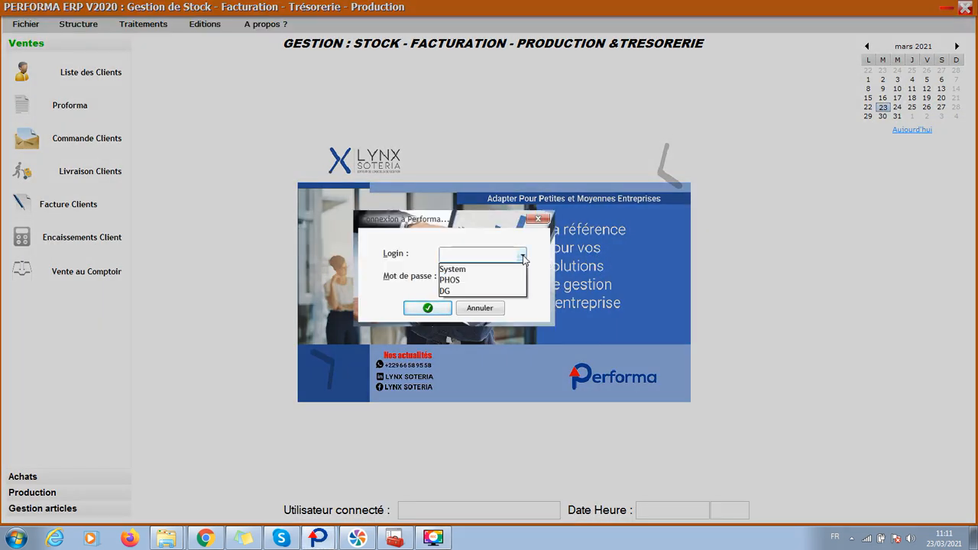
click(484, 290)
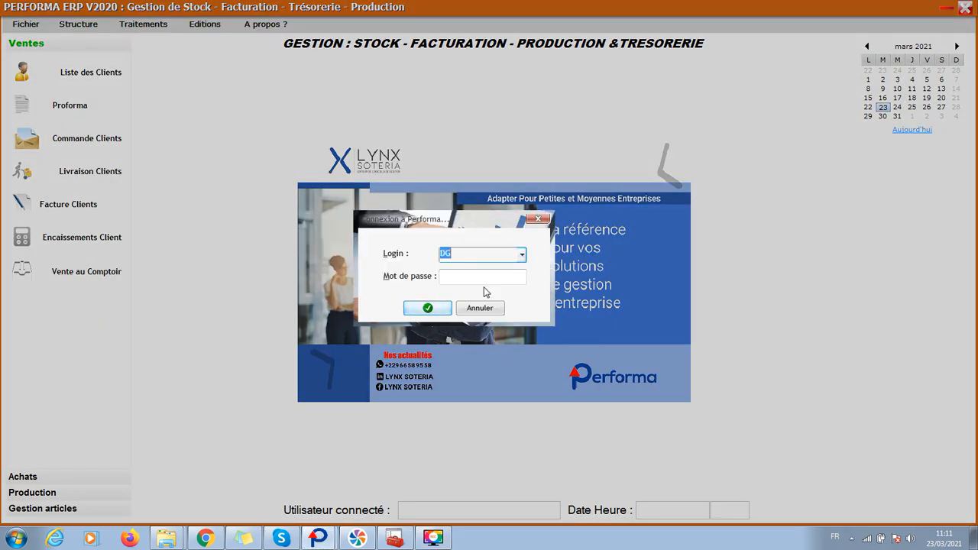
click(458, 279)
text(123)
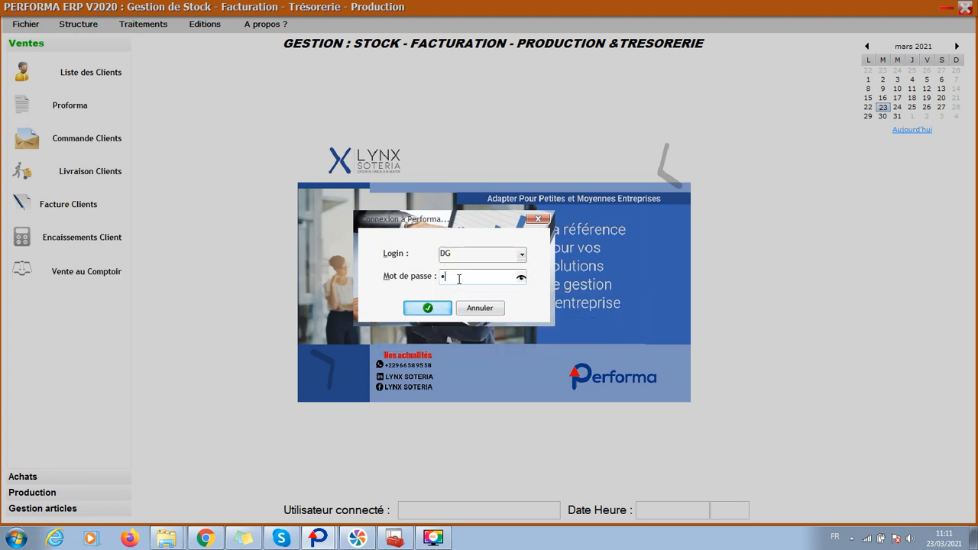